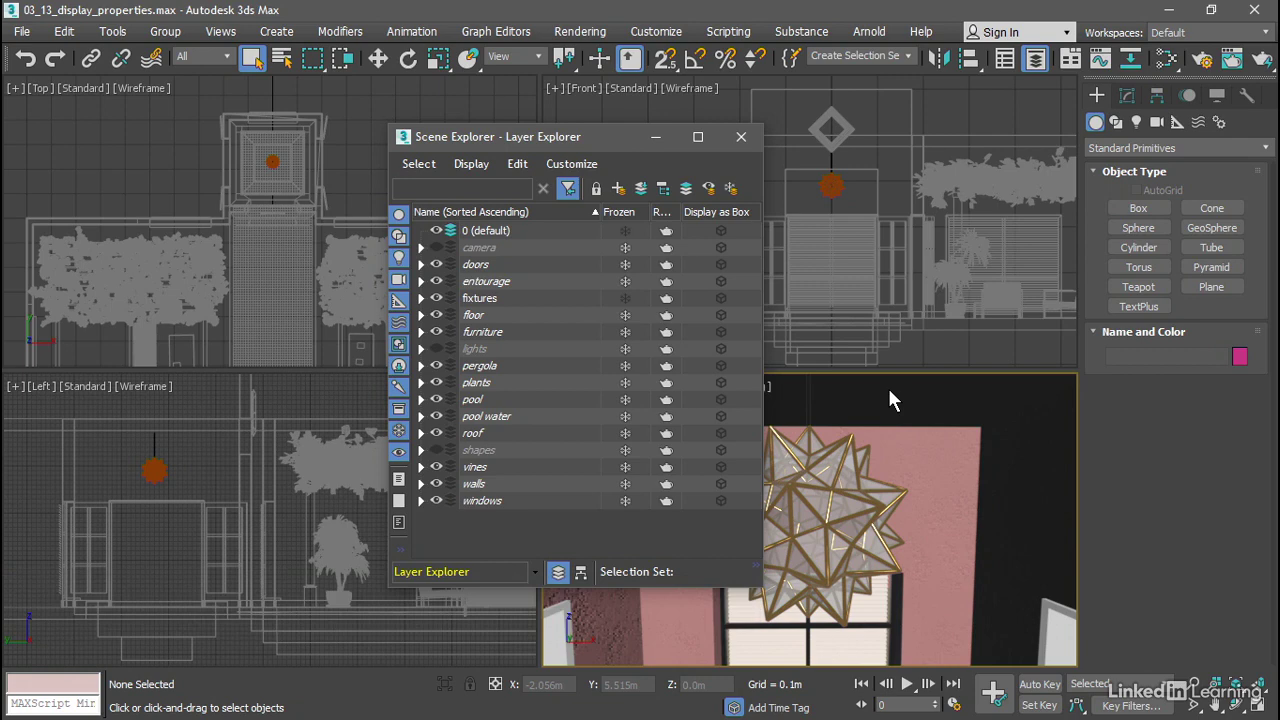
Step: Expand the fixtures layer, set the lamp frame's group to Display As Box, and clear the selection
click(421, 298)
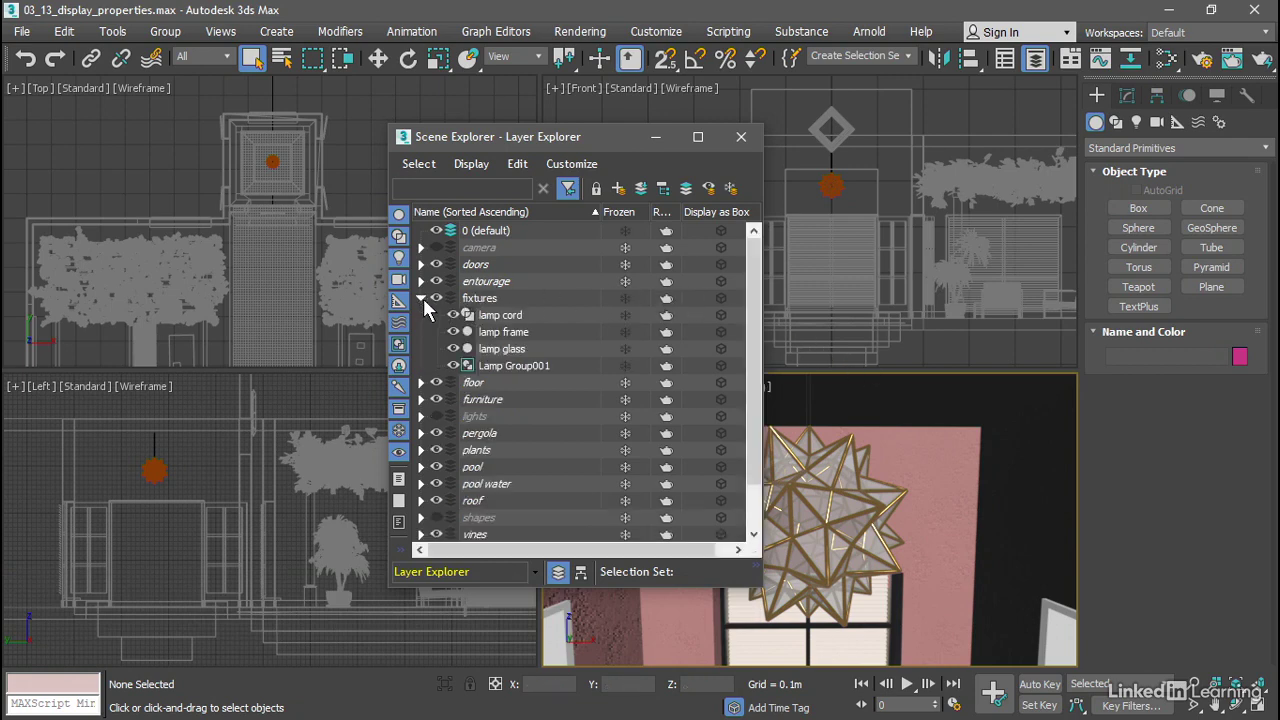
click(522, 338)
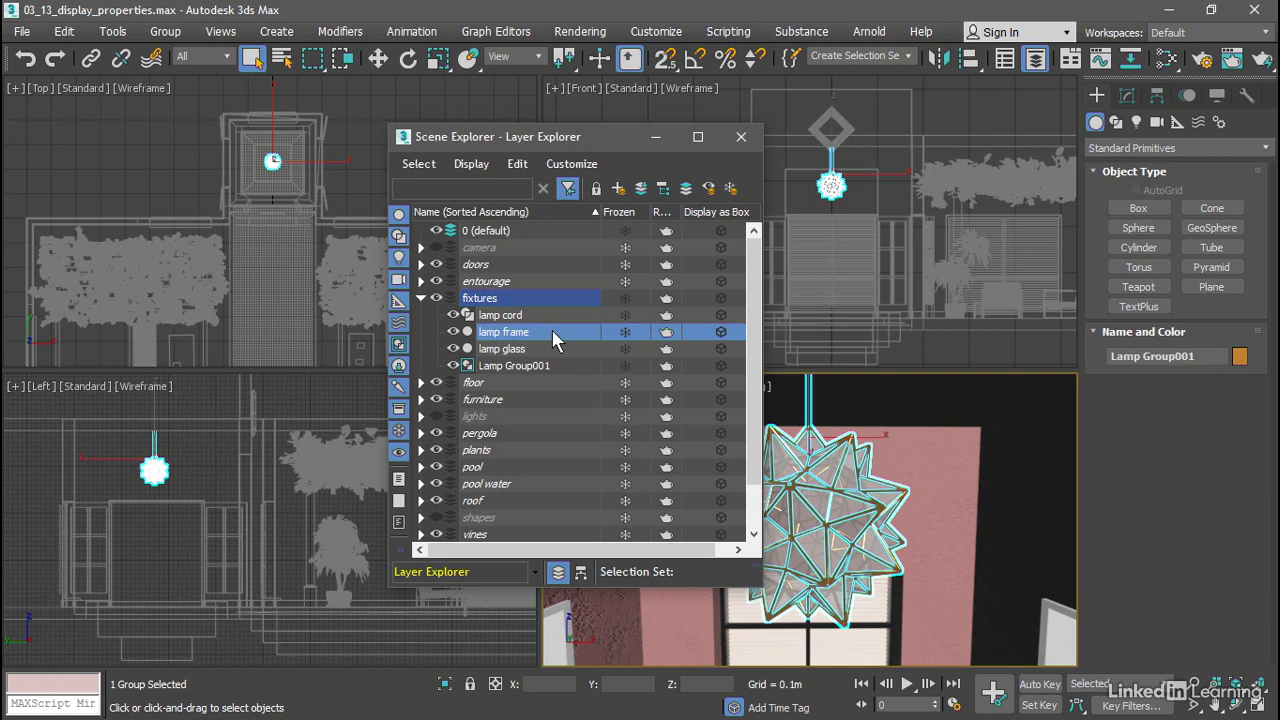
right_click(553, 332)
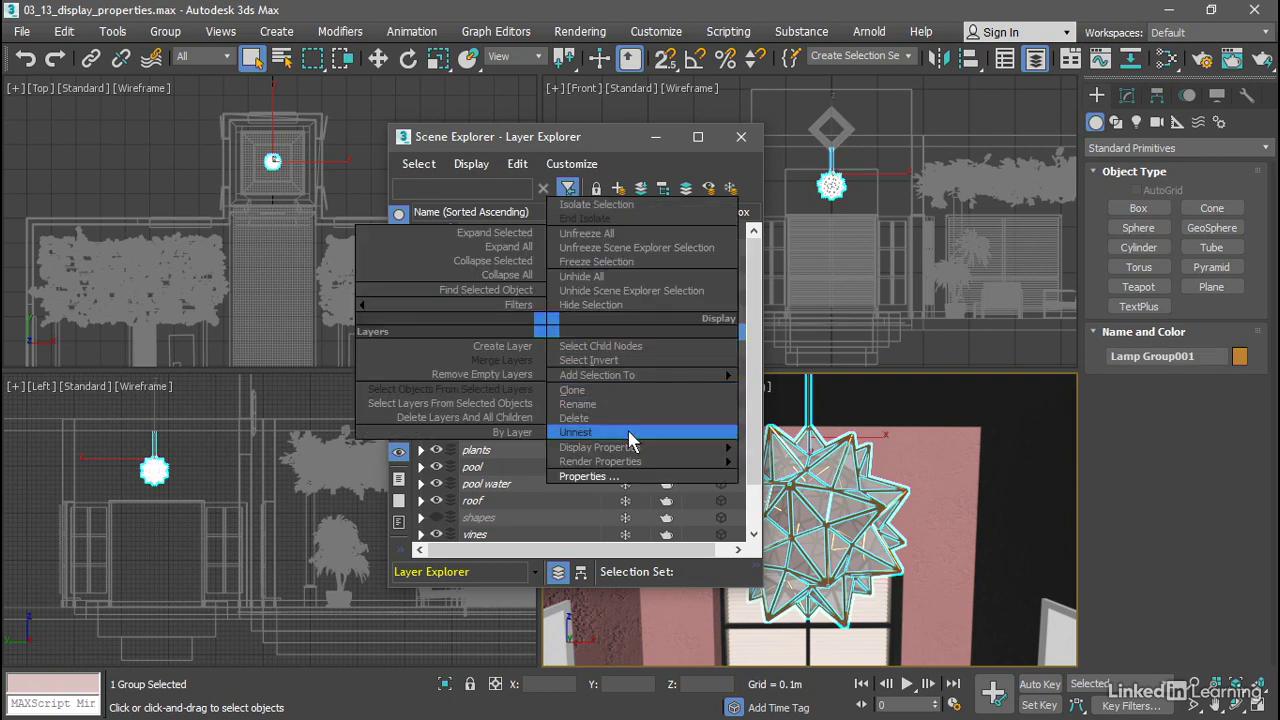
mouse_move(630, 455)
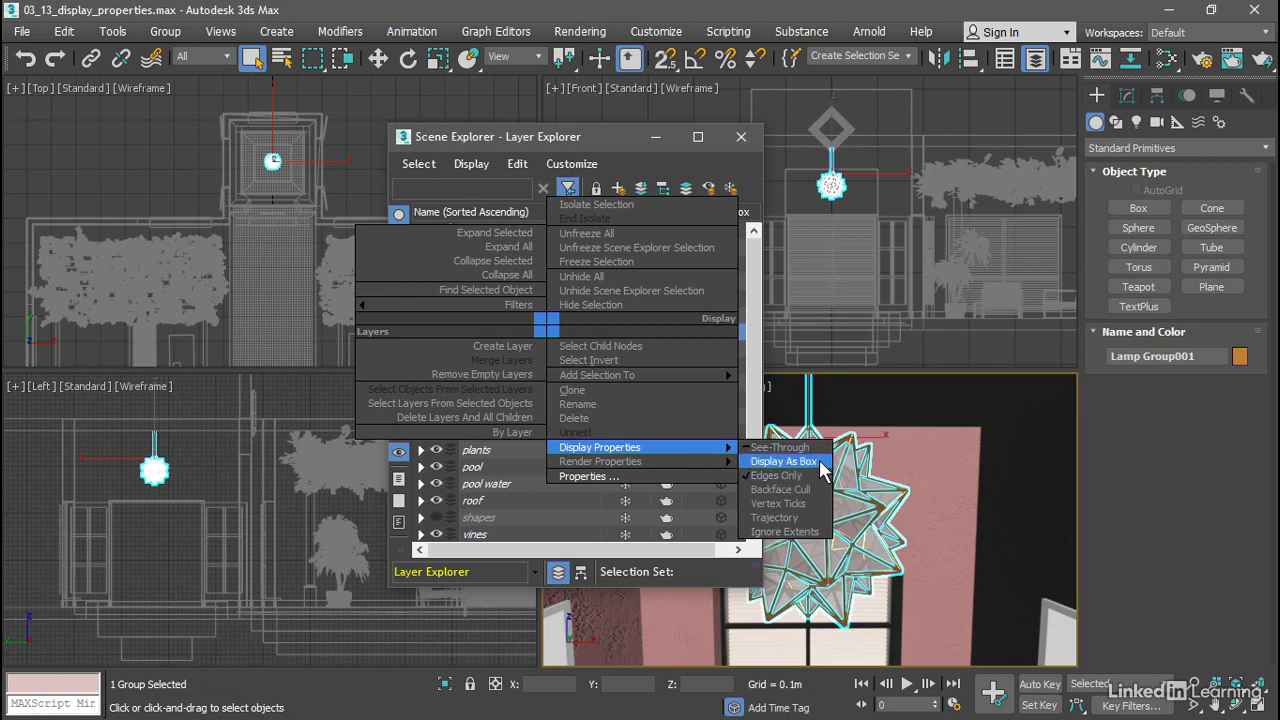
click(784, 461)
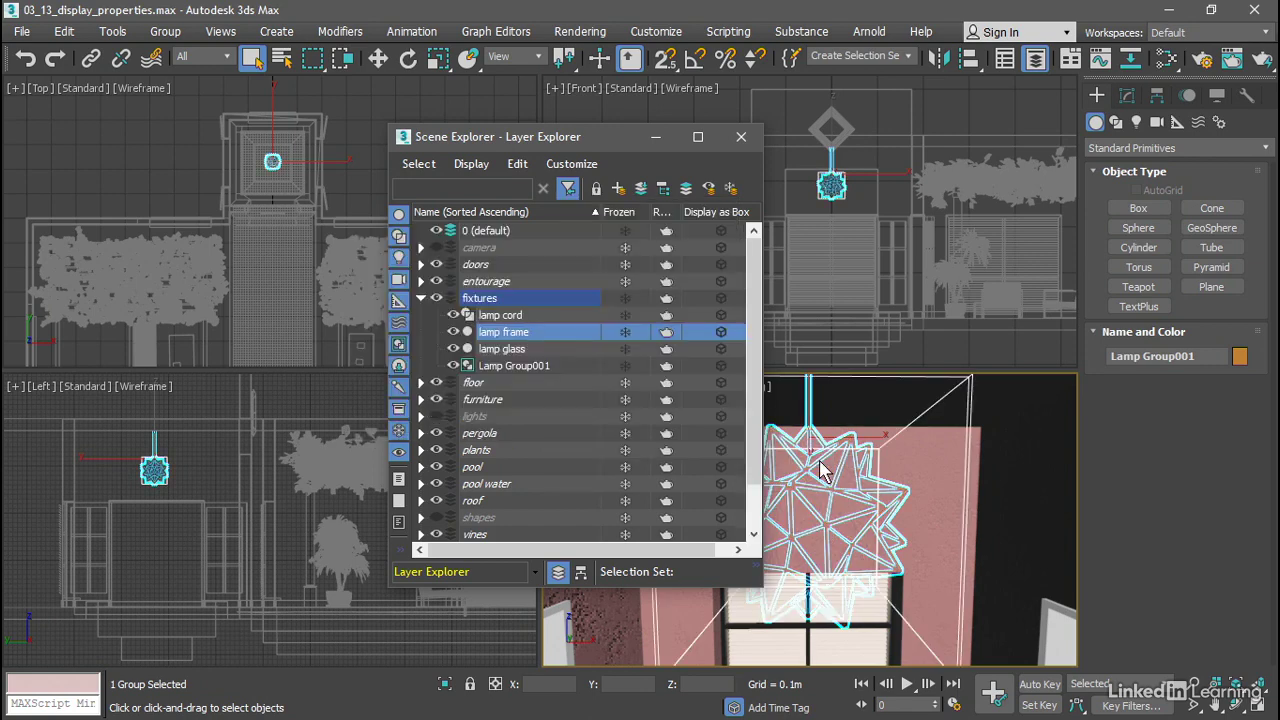
click(1051, 465)
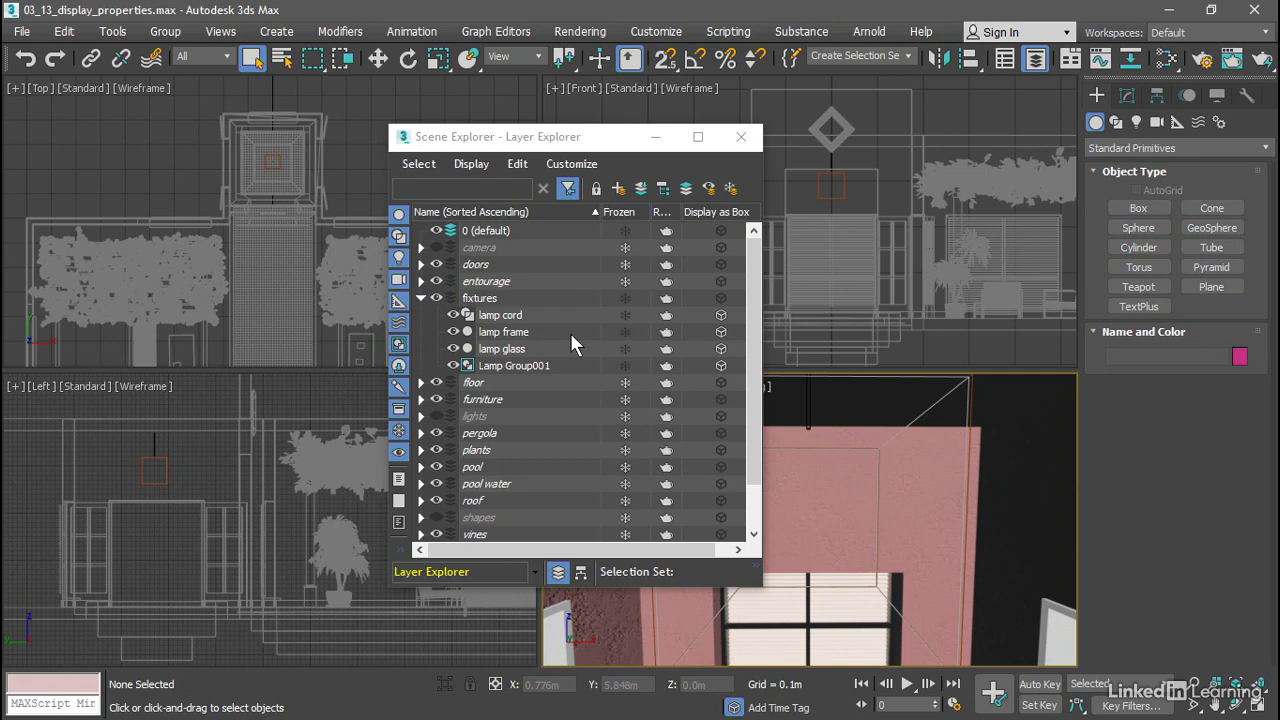
Step: Turn off Display as Box for the lamp group in the Object Properties of the lamp frame
click(526, 331)
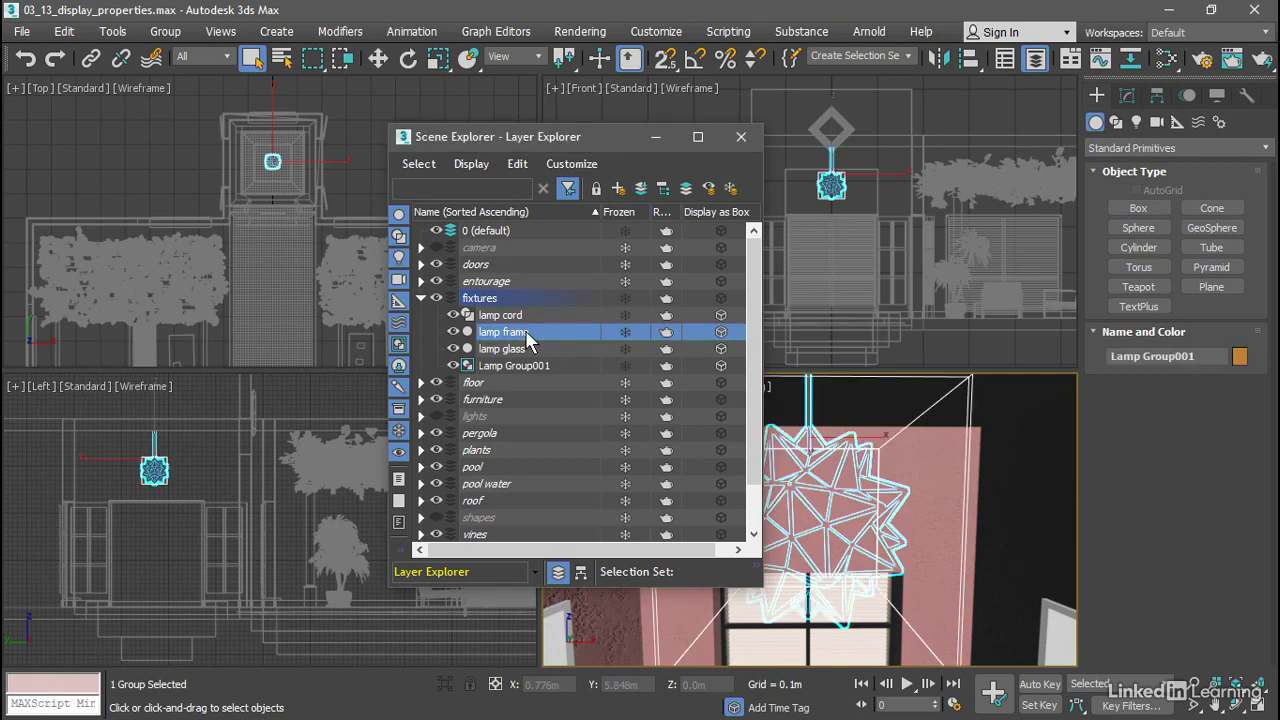
right_click(557, 329)
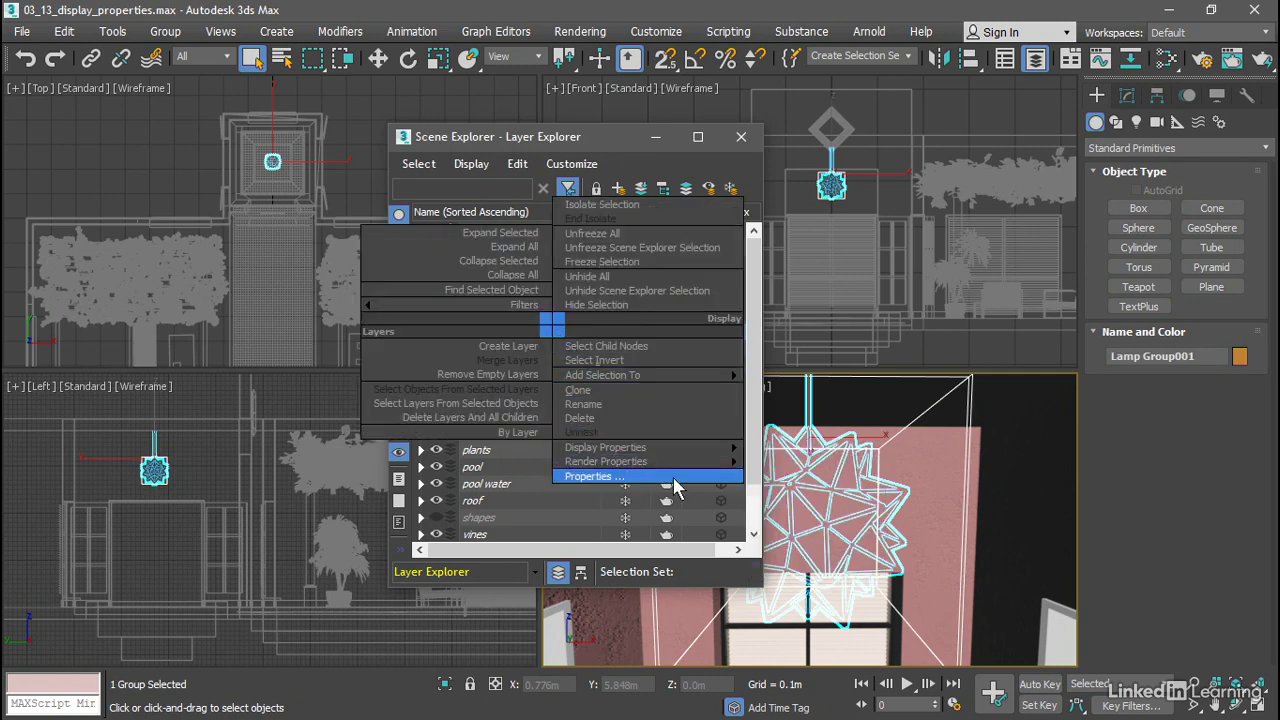
click(658, 476)
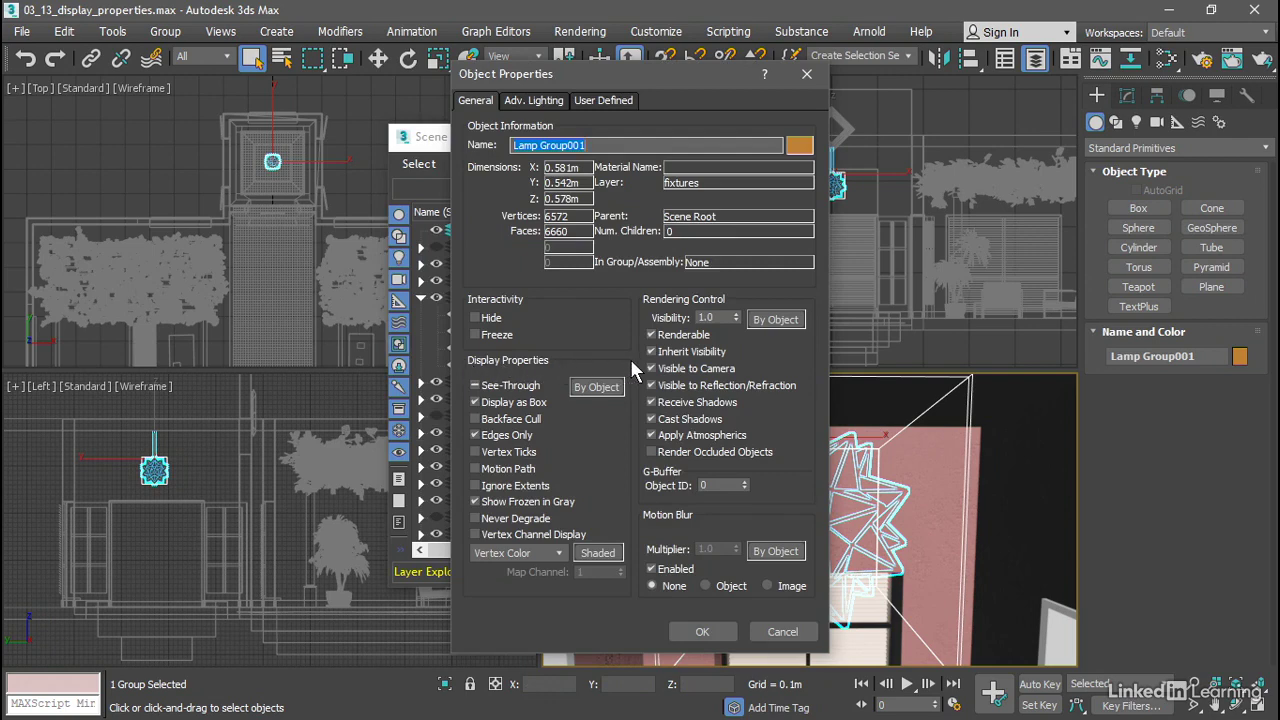
click(545, 403)
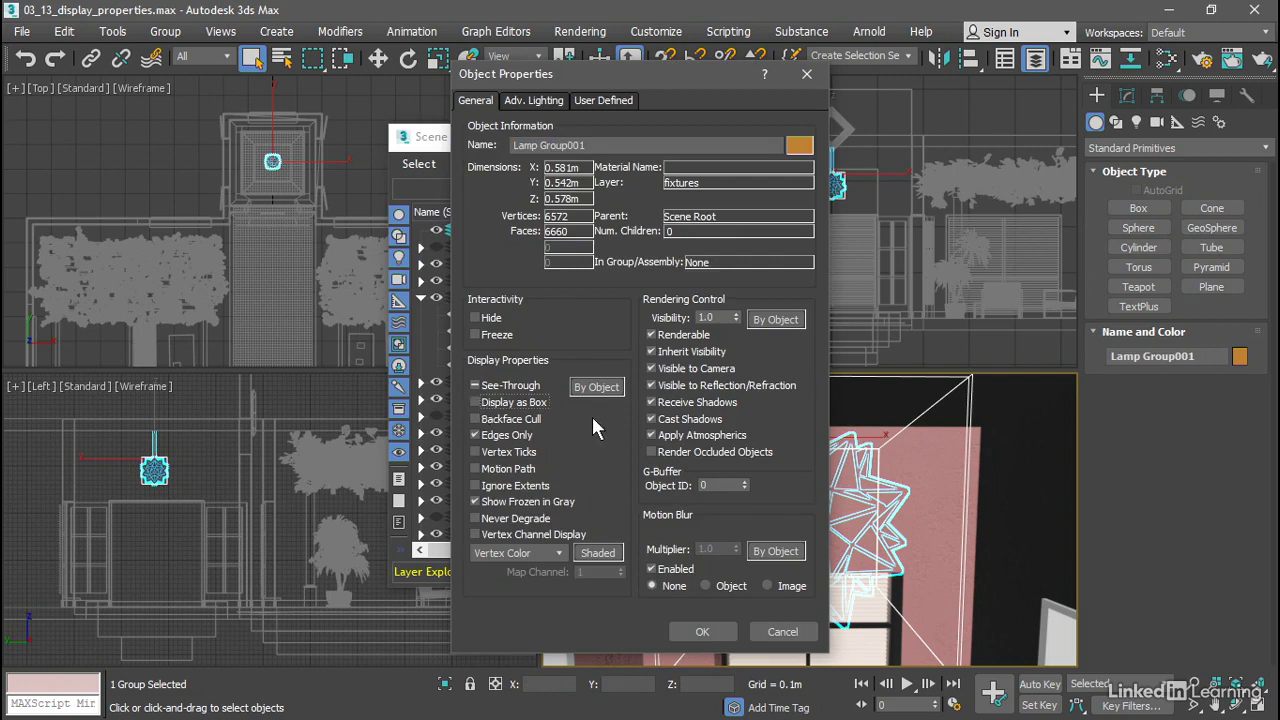
click(699, 628)
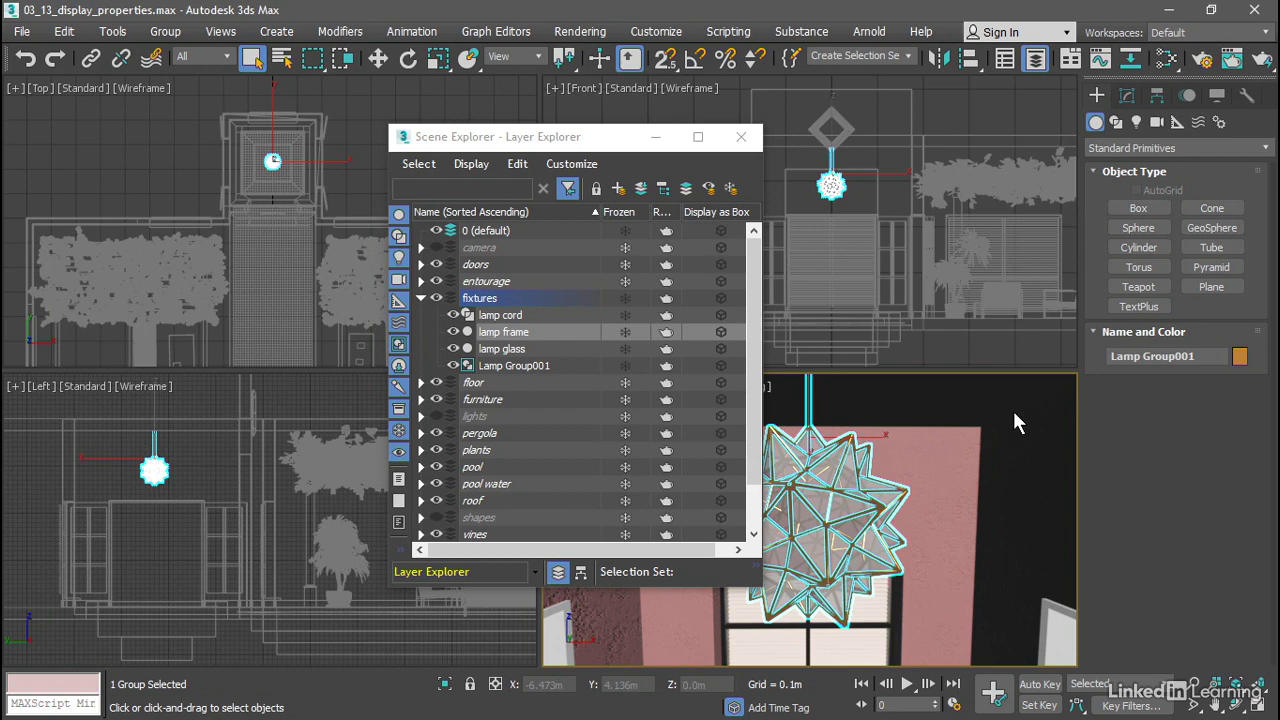
Step: Show the object display settings and collapse the Hide by Category and Hide sections
click(1217, 94)
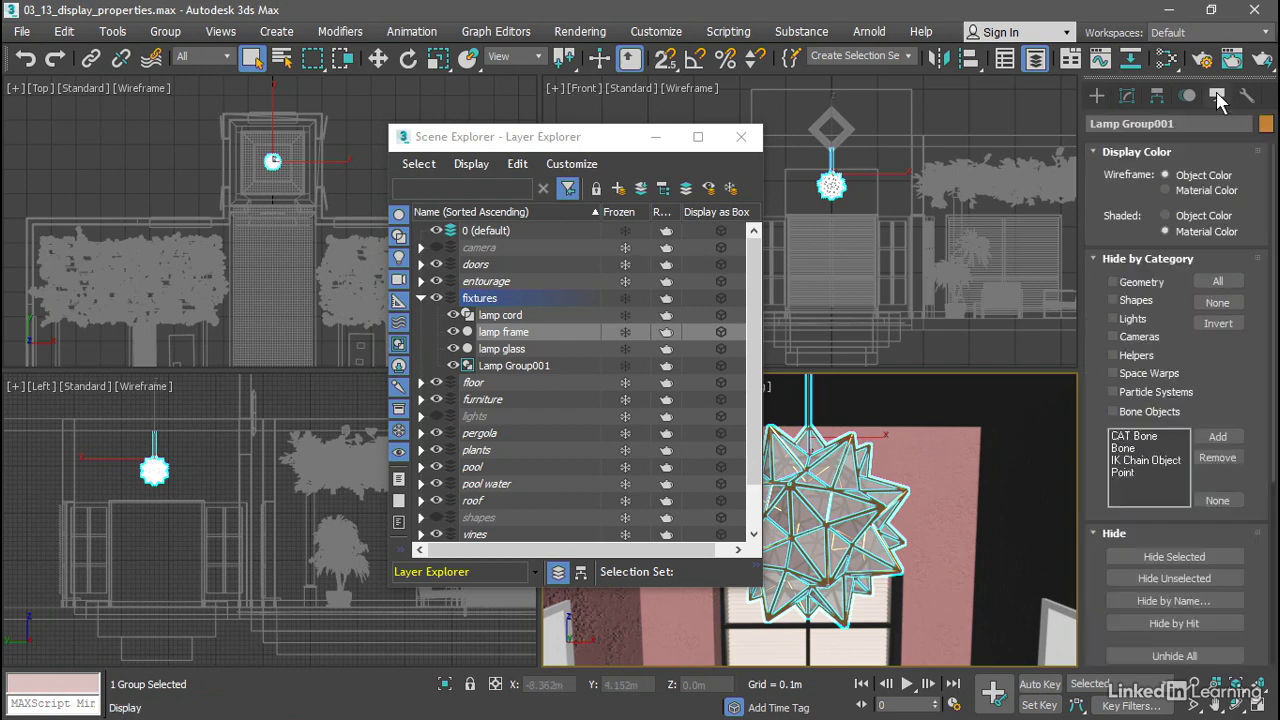
click(1094, 259)
click(1094, 279)
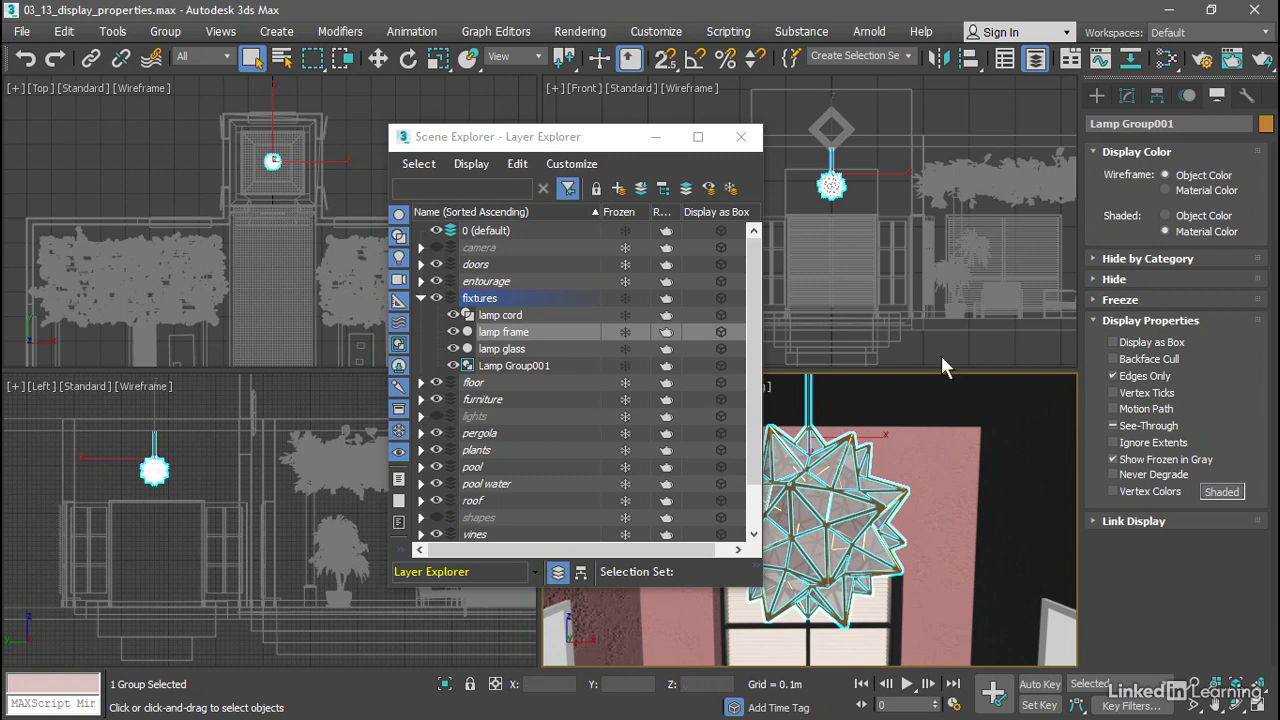
Step: Select the lamp glass and switch Display as Box on and off for its group
click(512, 348)
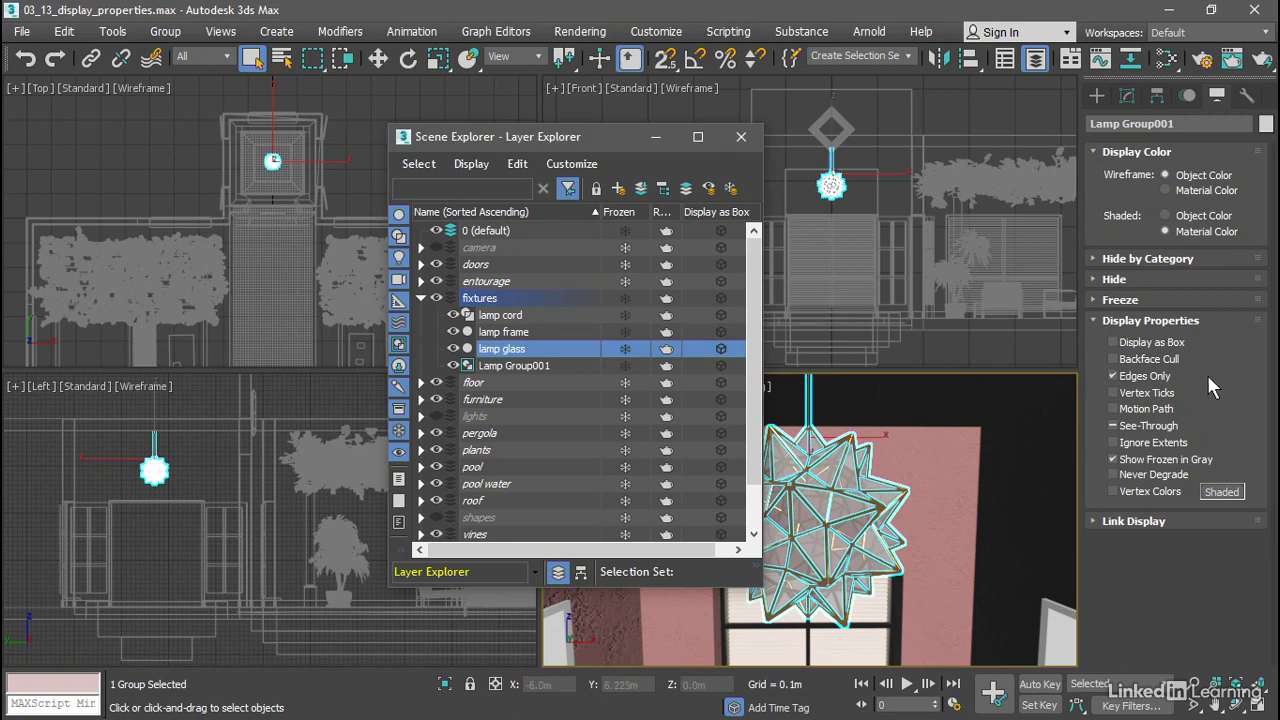
click(1113, 341)
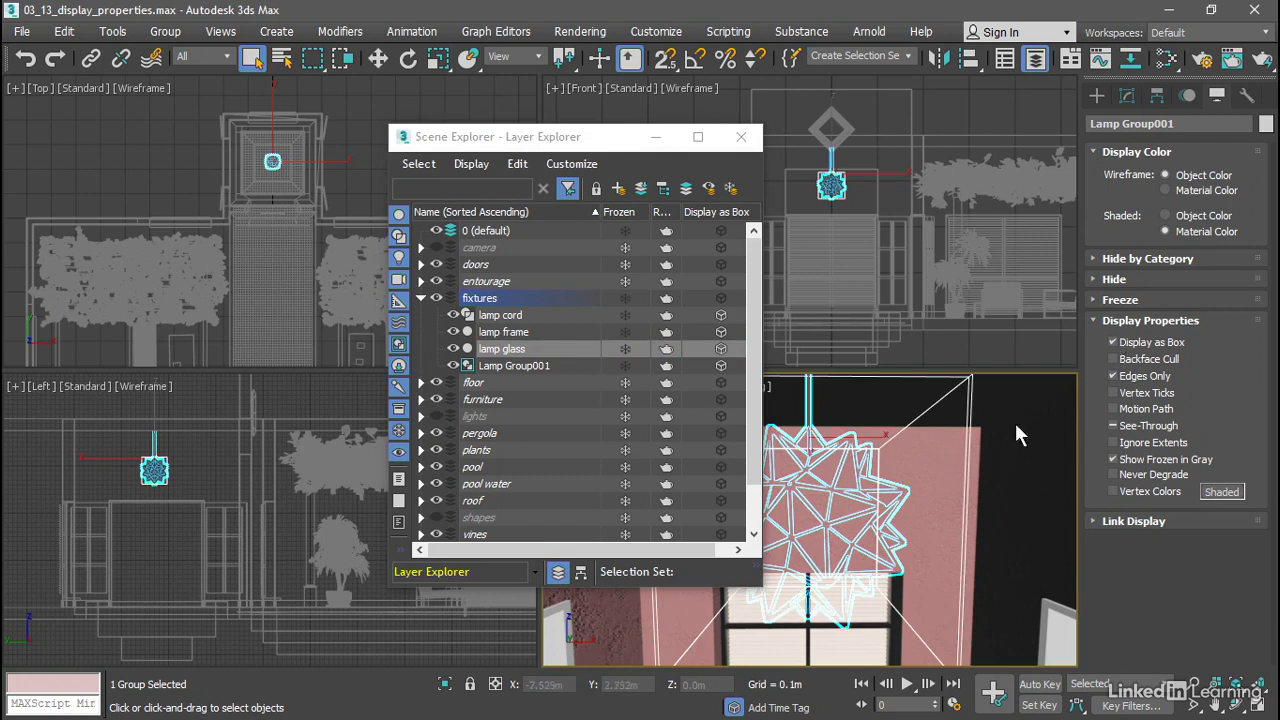
click(1111, 341)
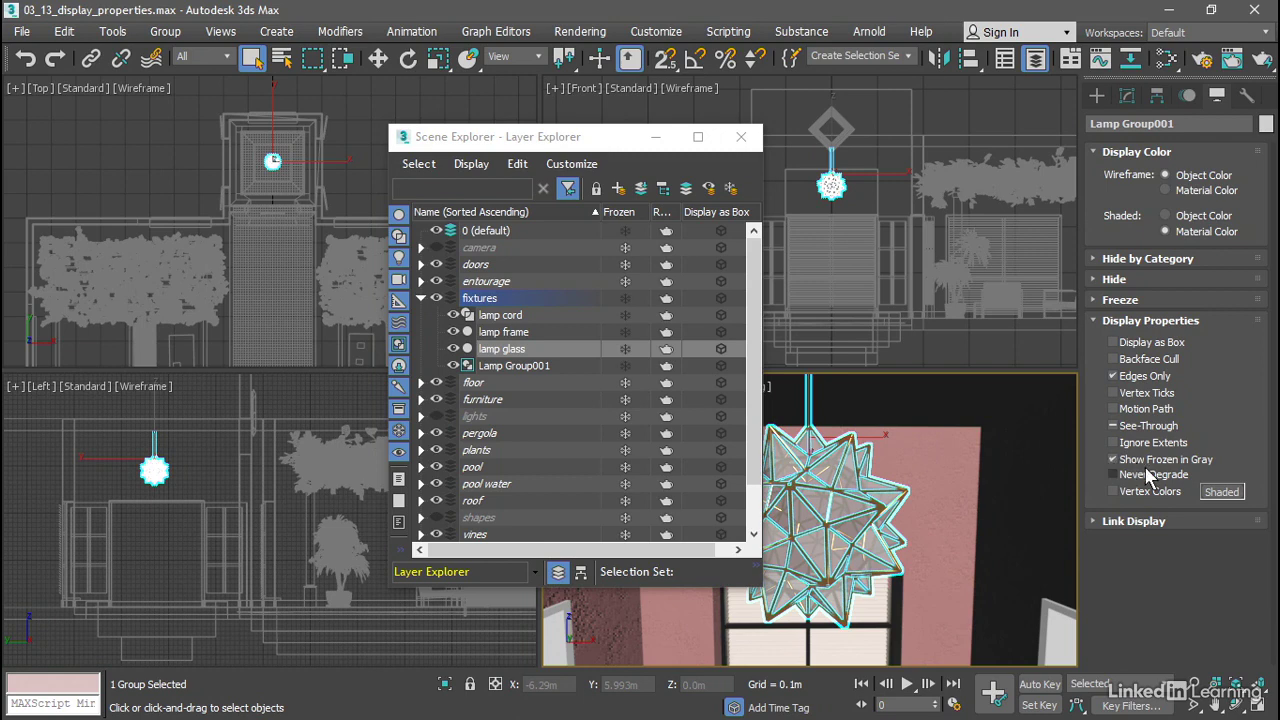
Step: Freeze the fixtures layer to preview its frozen display, and unfreeze it
click(625, 298)
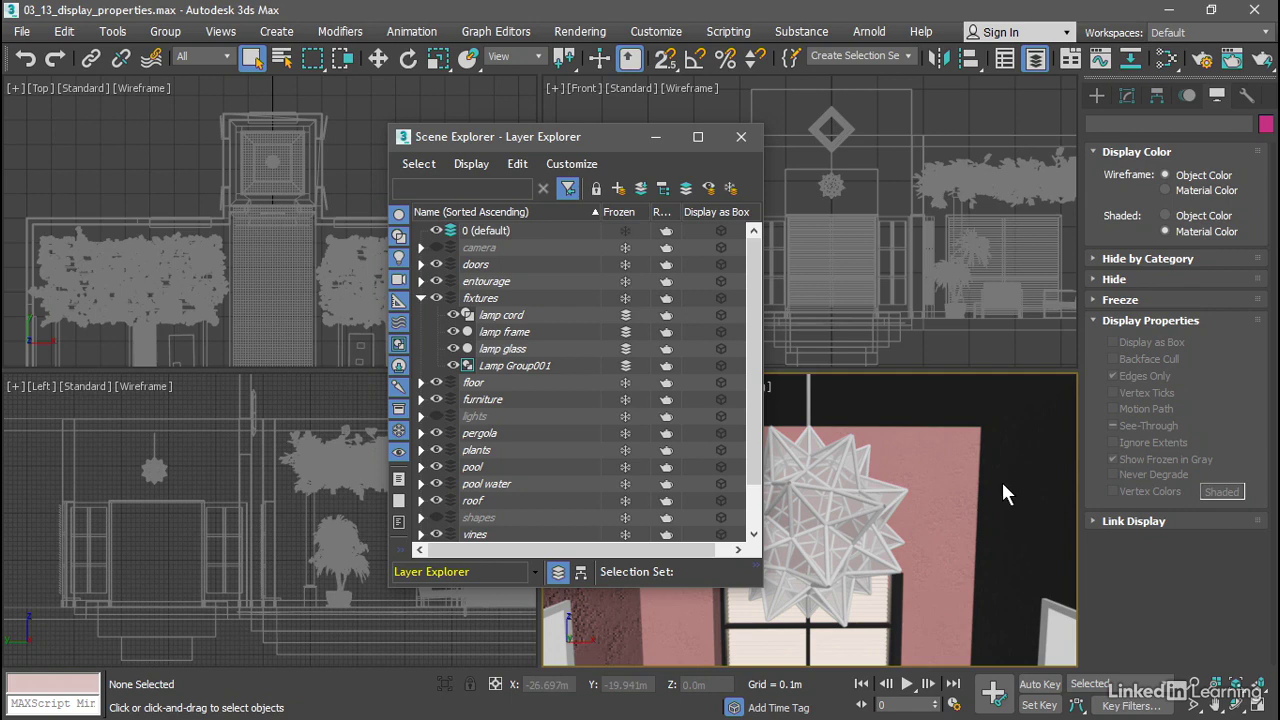
click(626, 299)
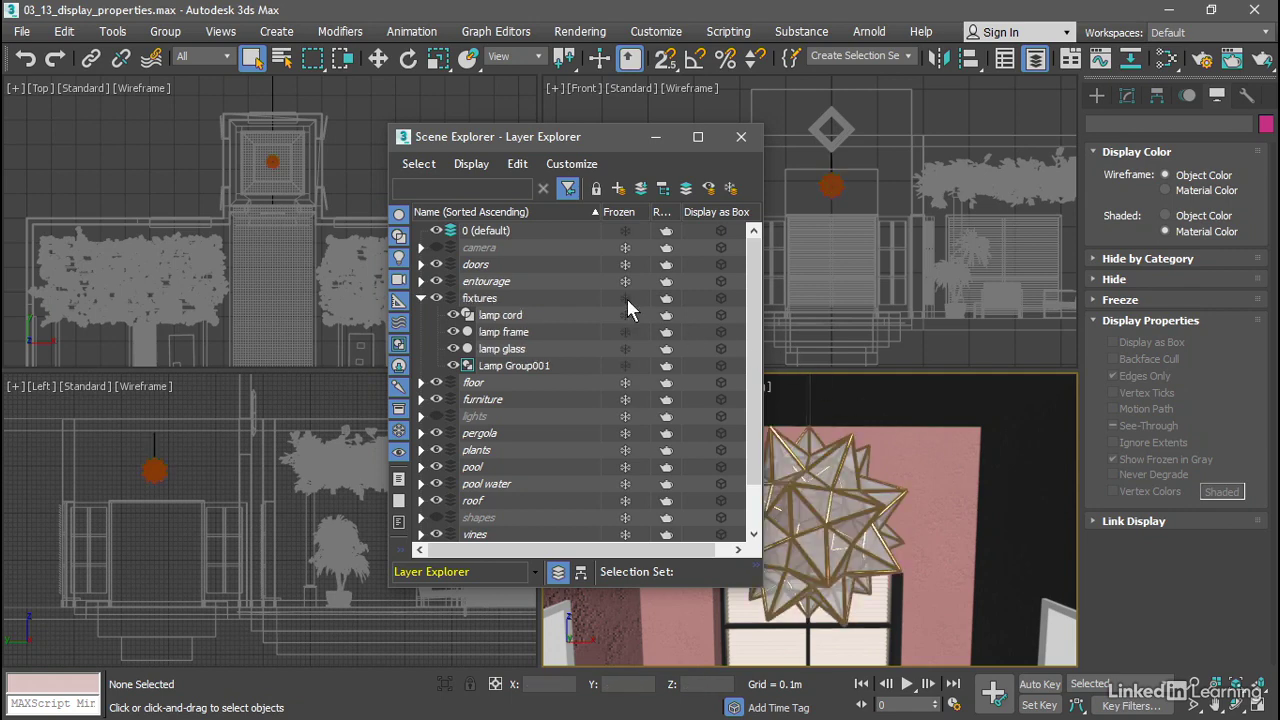
Step: Turn off Show Frozen in Gray for the lamp group and test it by freezing and unfreezing the fixtures layer
click(838, 468)
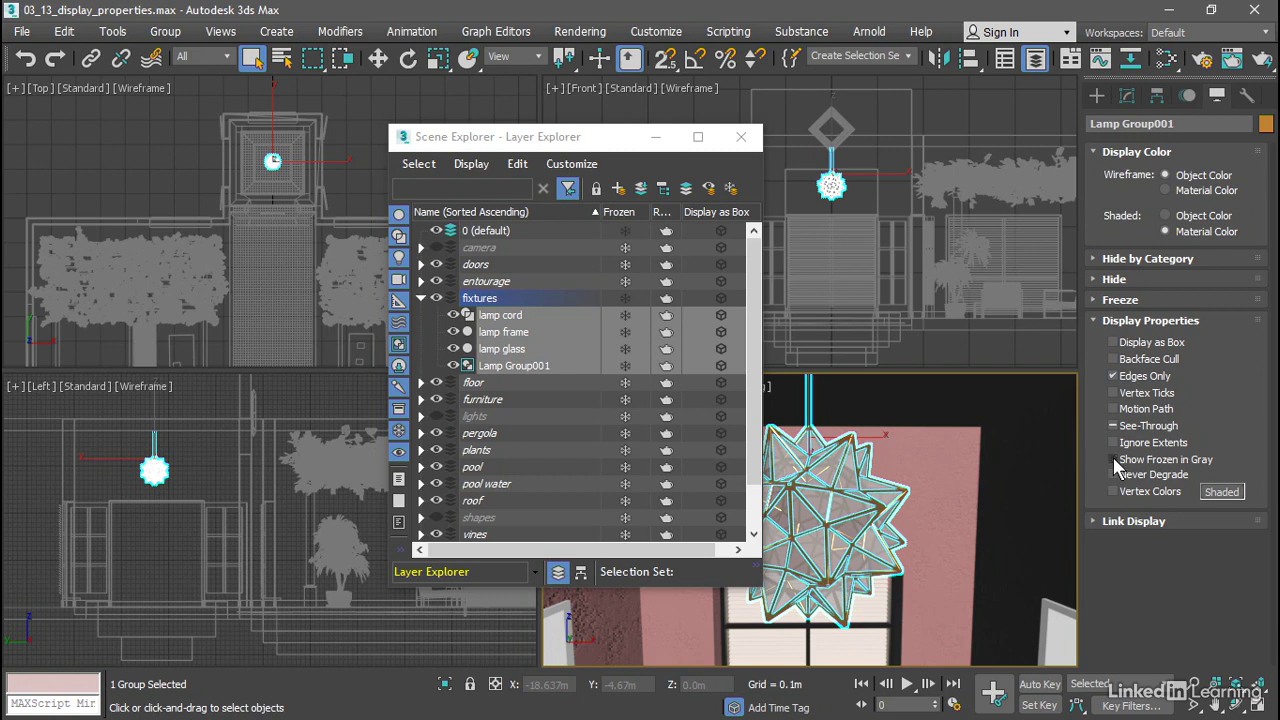
click(624, 298)
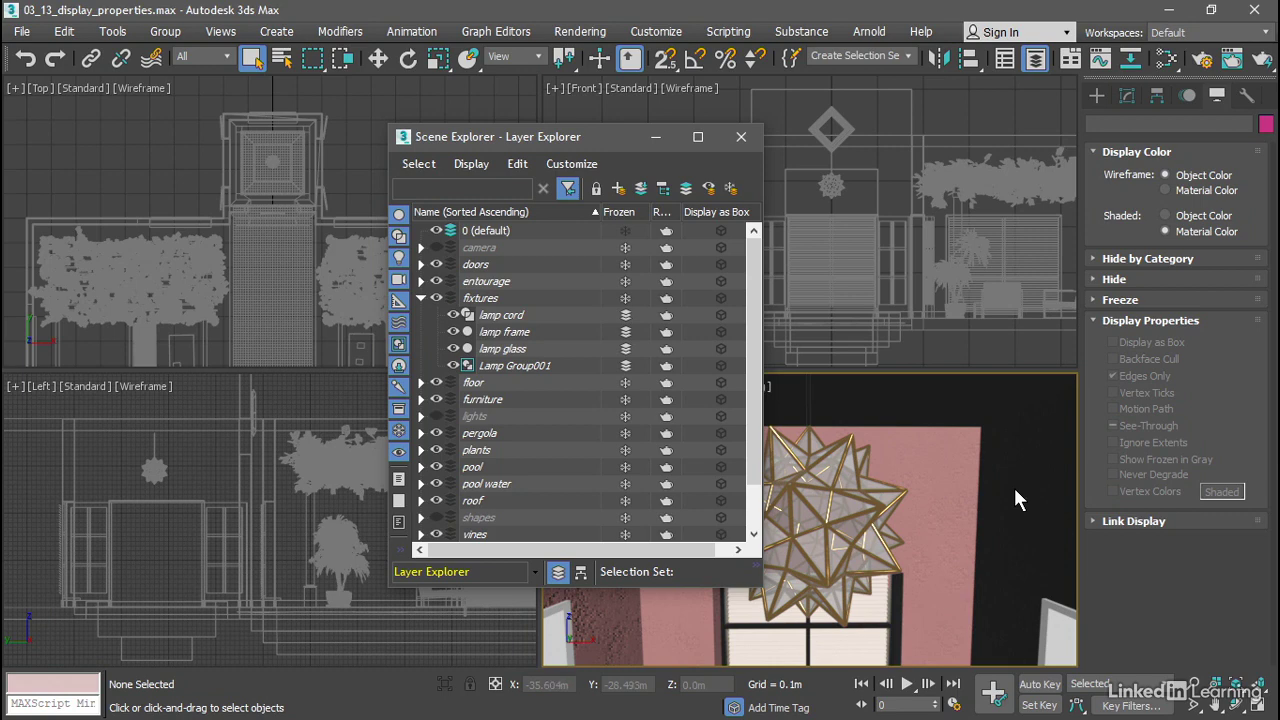
click(625, 298)
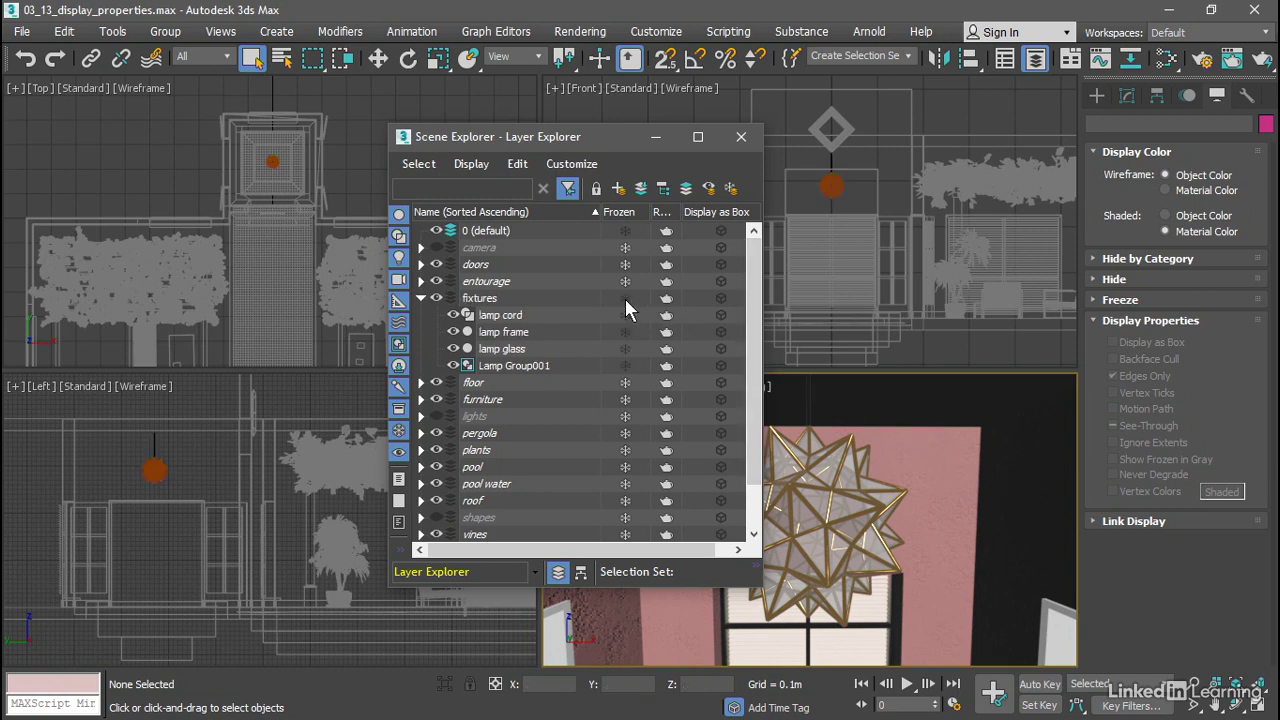
Step: Switch the lamp cord and its group to By Layer properties
click(505, 316)
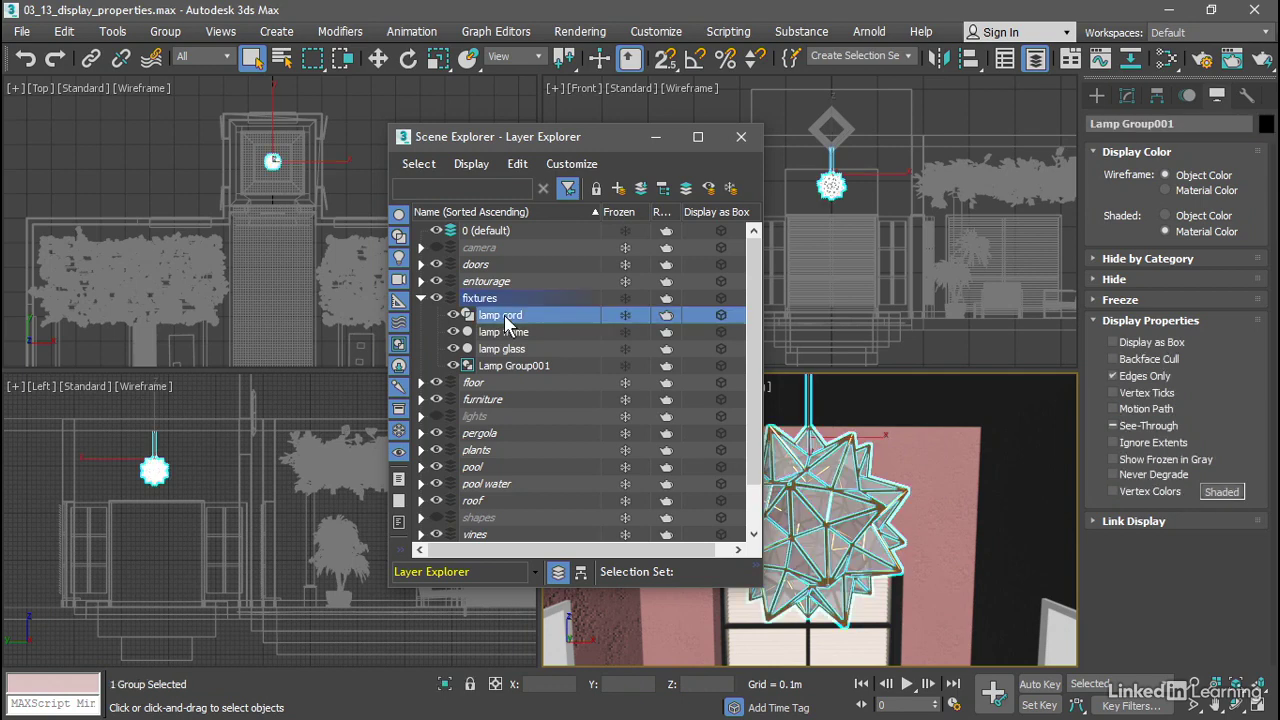
right_click(543, 312)
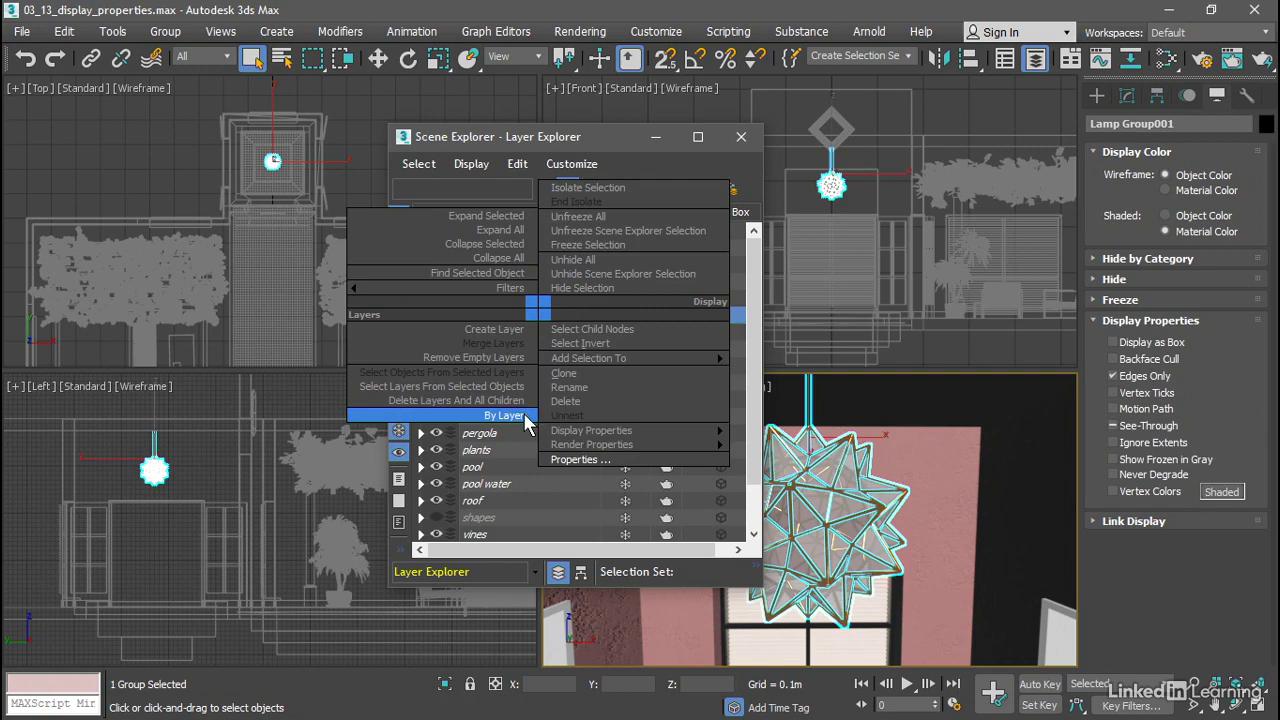
click(524, 414)
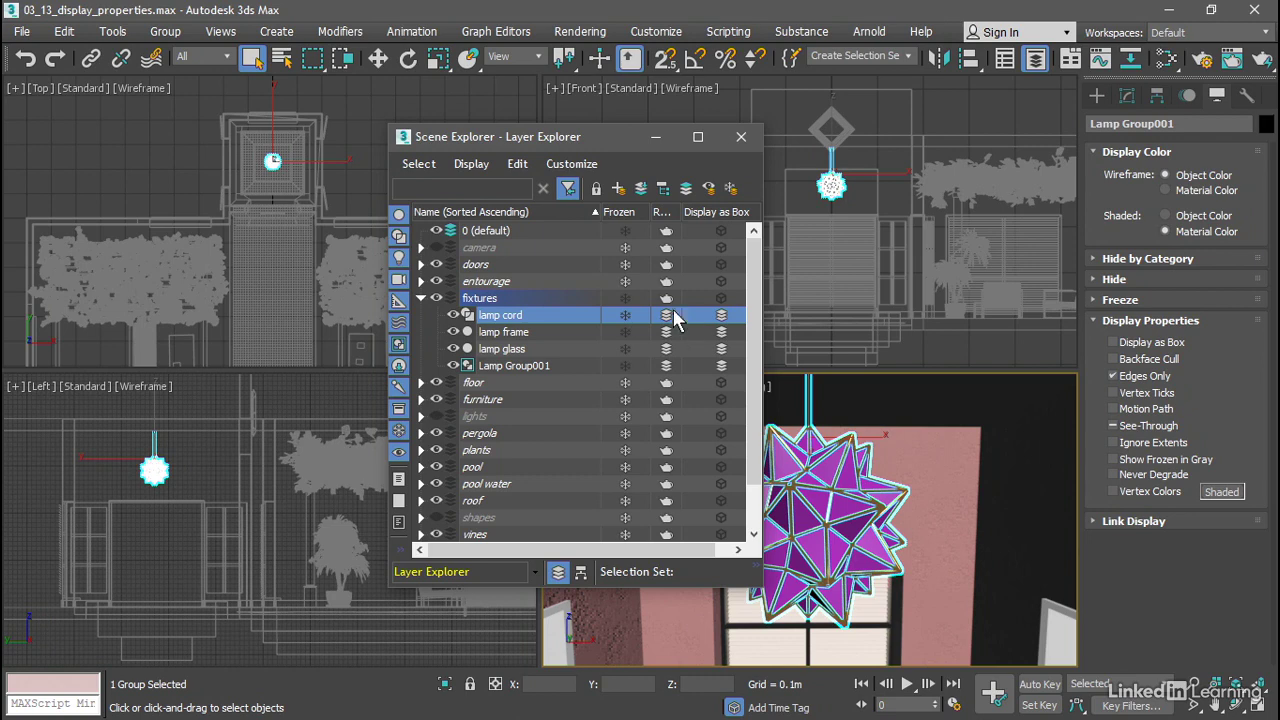
Step: Turn off Show Frozen in Gray in the fixtures layer's properties and freeze the layer
click(517, 298)
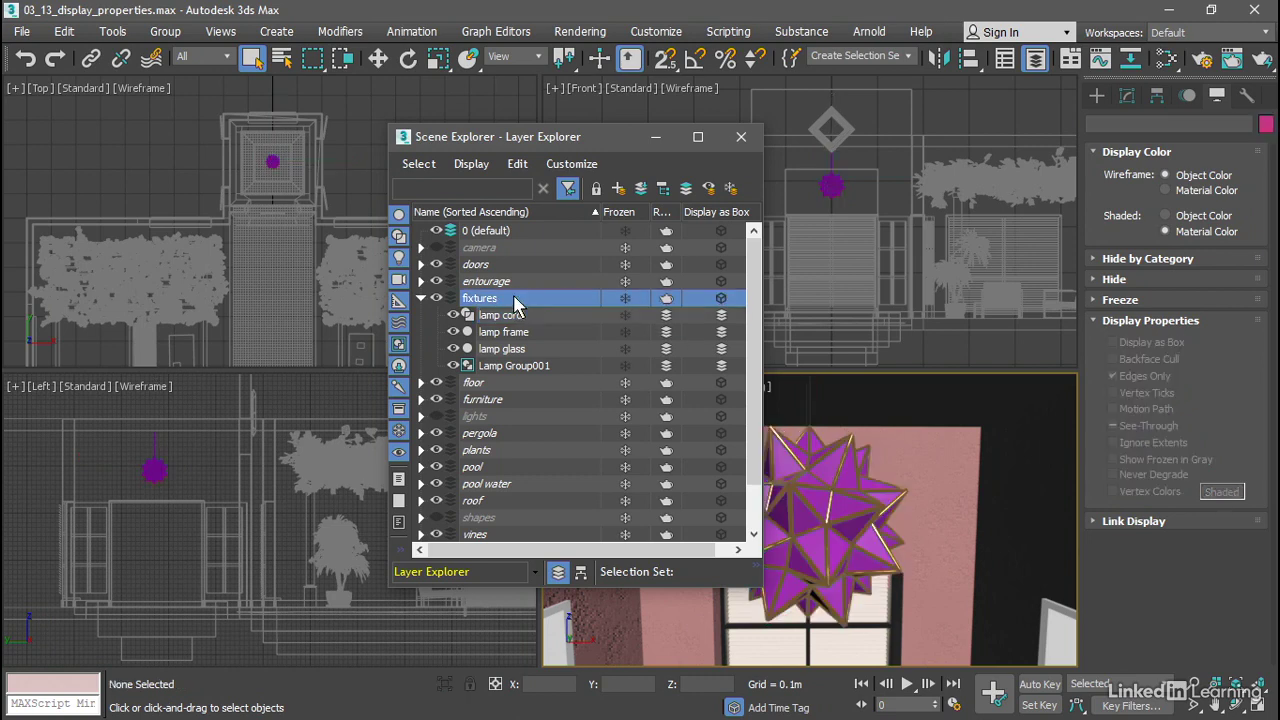
right_click(531, 297)
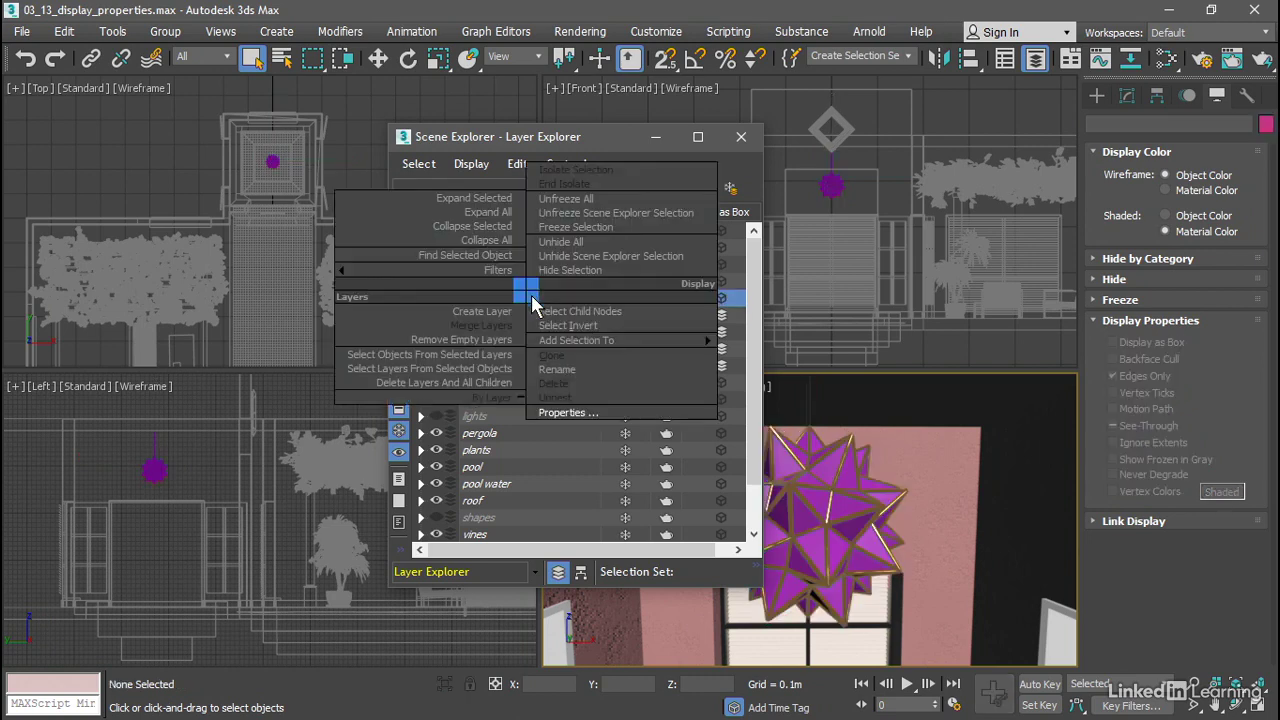
click(566, 411)
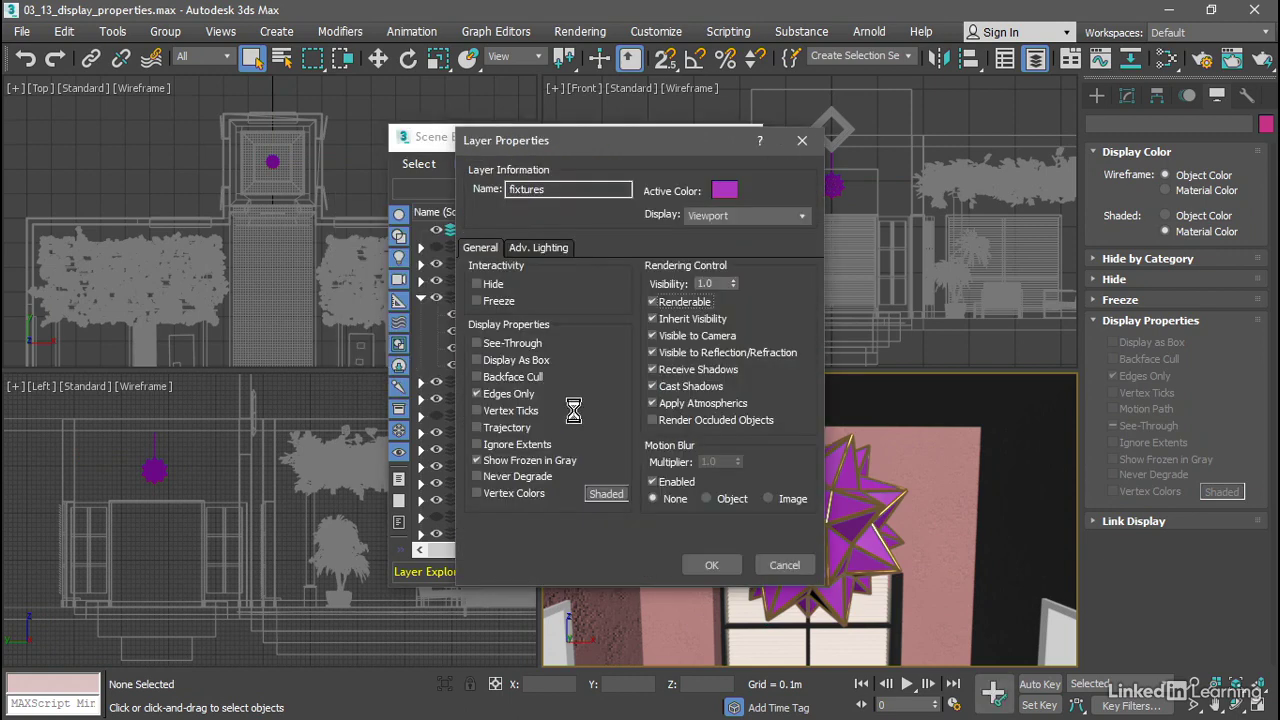
click(478, 461)
click(702, 568)
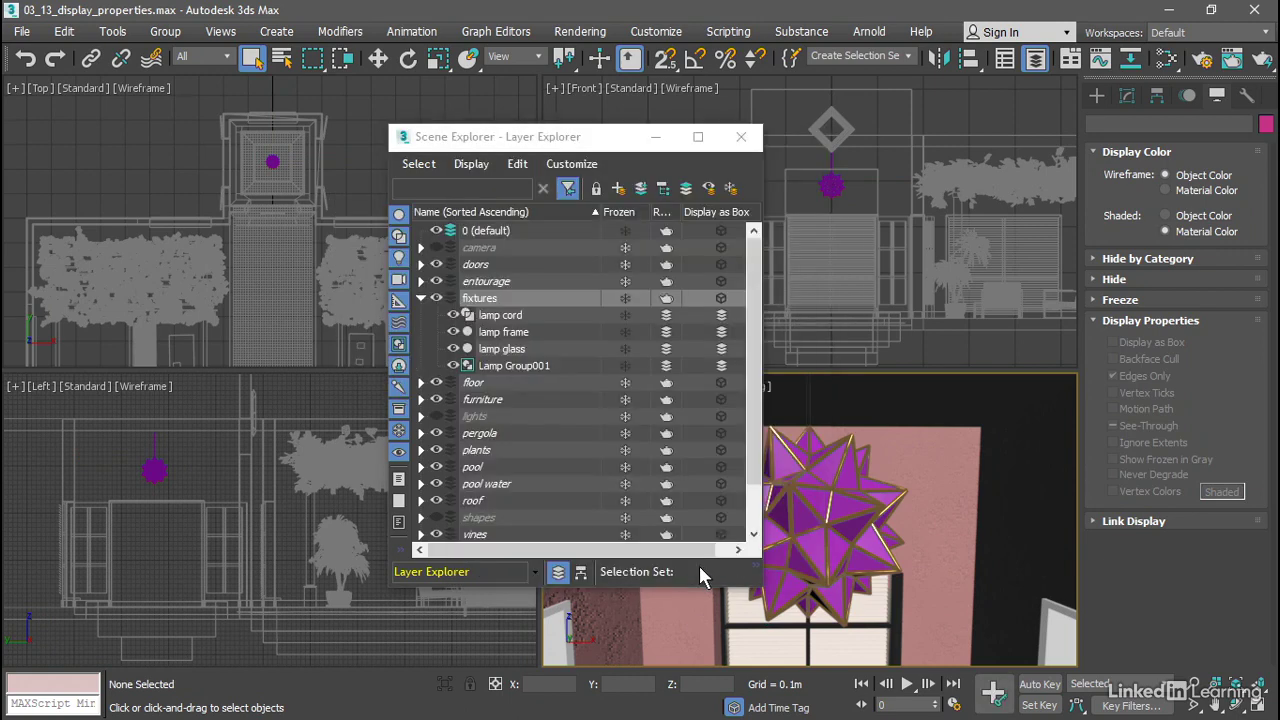
click(624, 298)
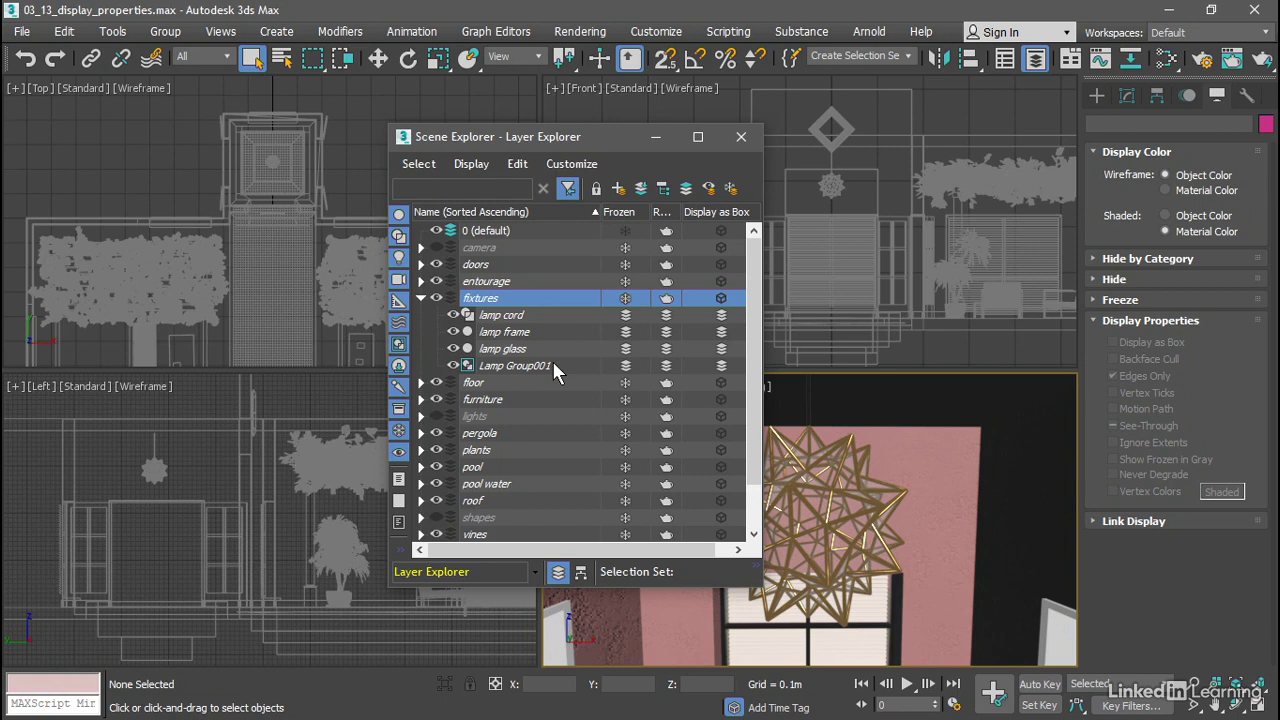
click(622, 299)
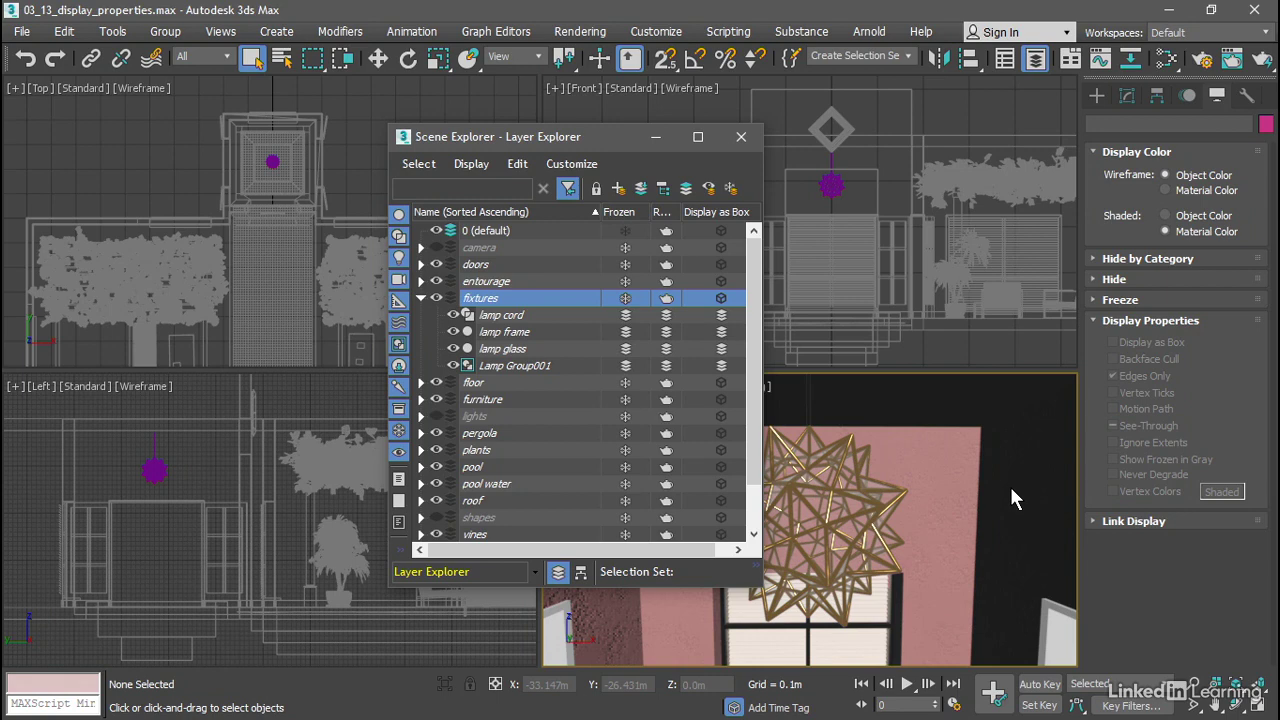
Step: Enable Default to By Layer for New Nodes in the general preferences
click(655, 32)
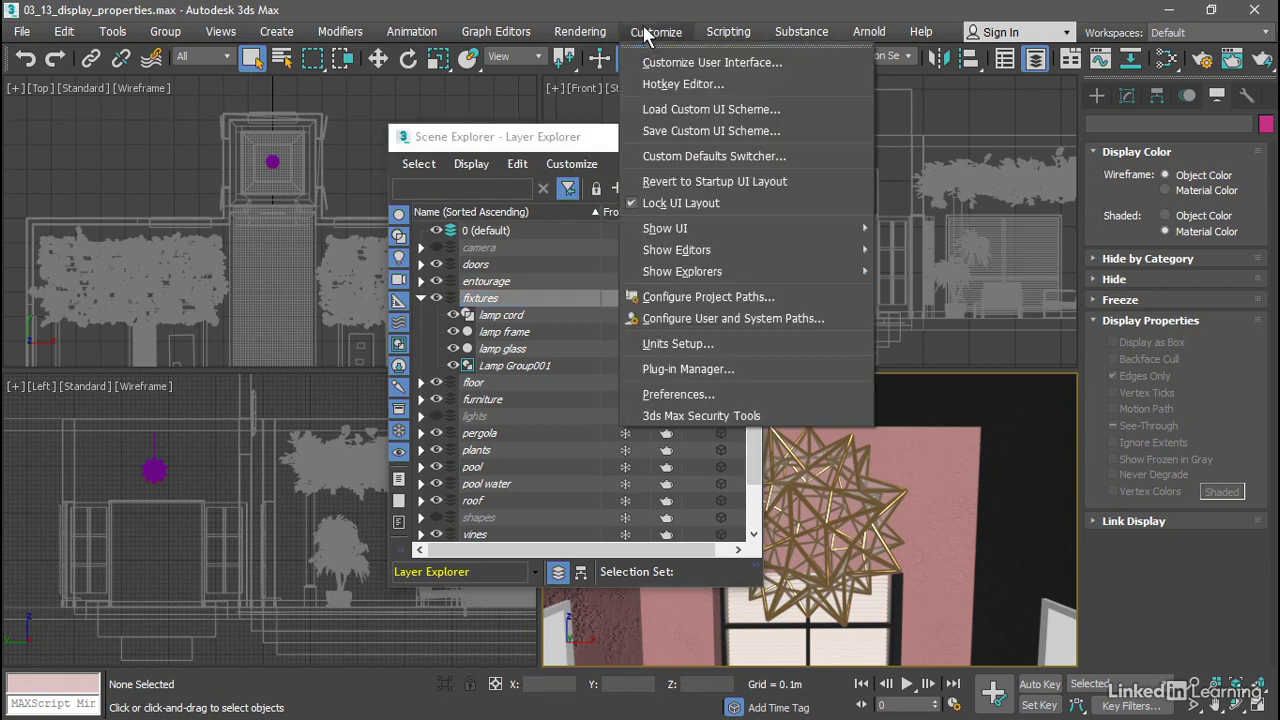
click(719, 392)
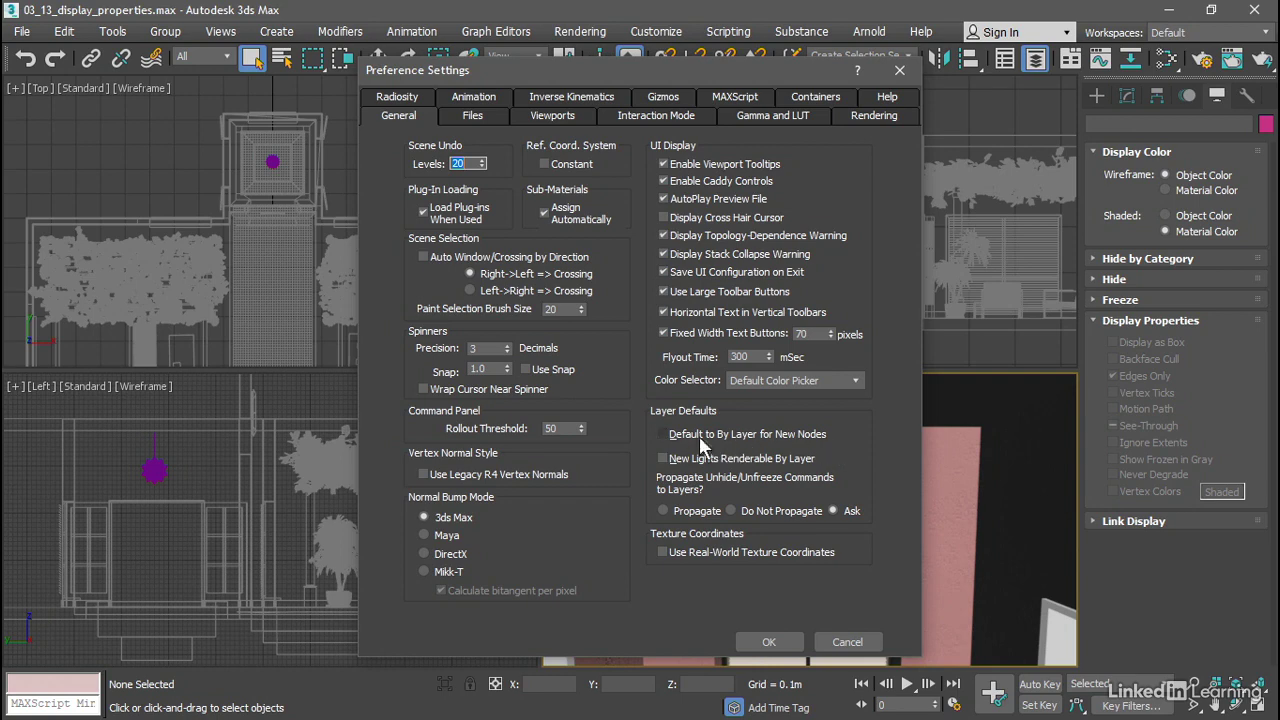
click(663, 436)
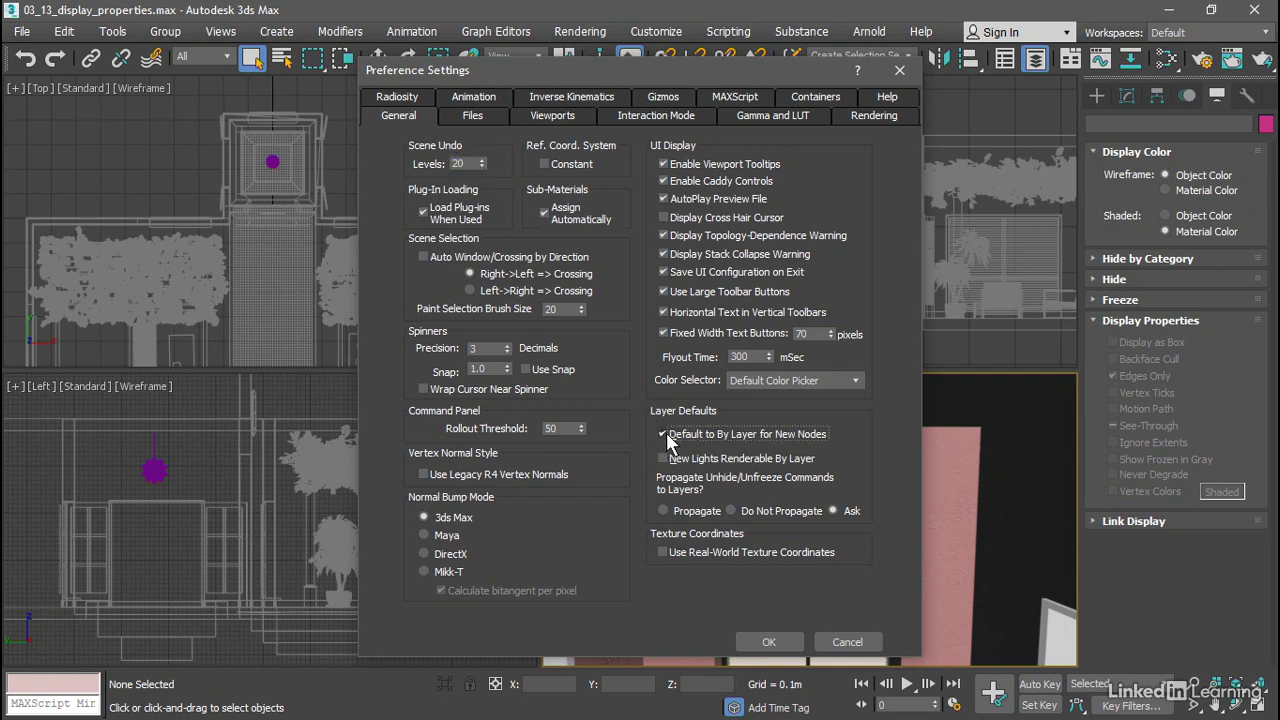
click(769, 642)
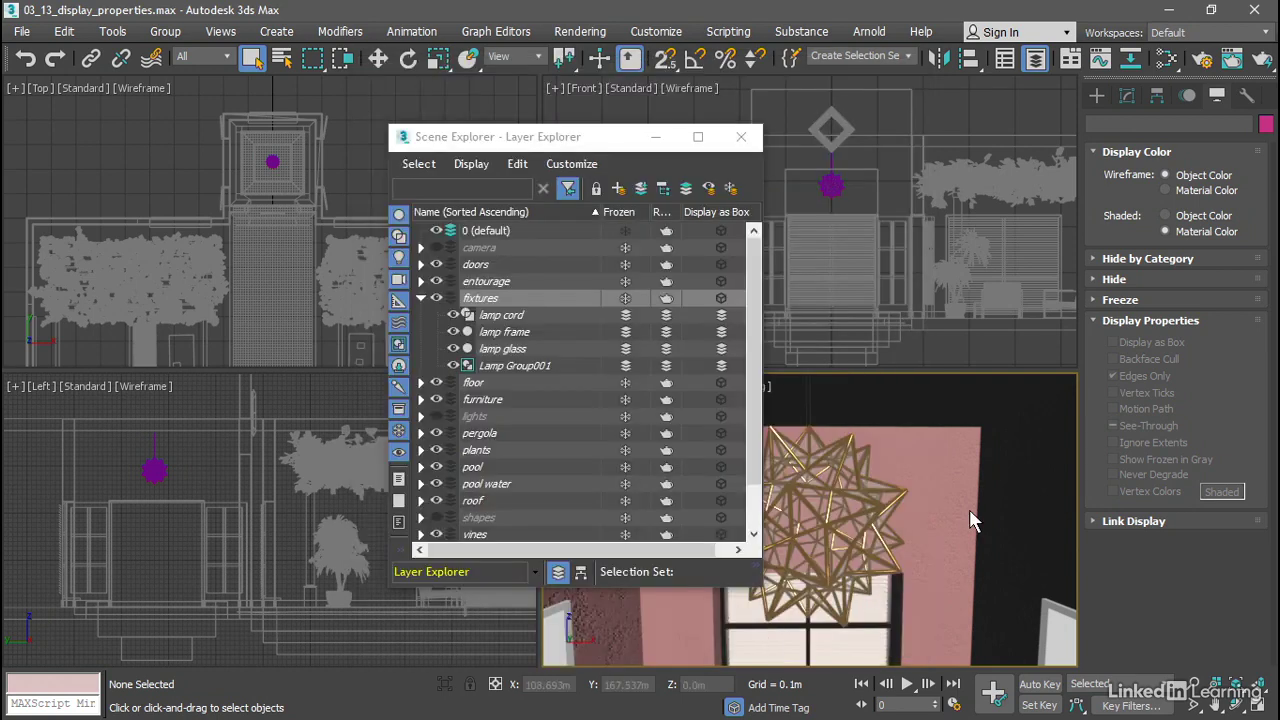